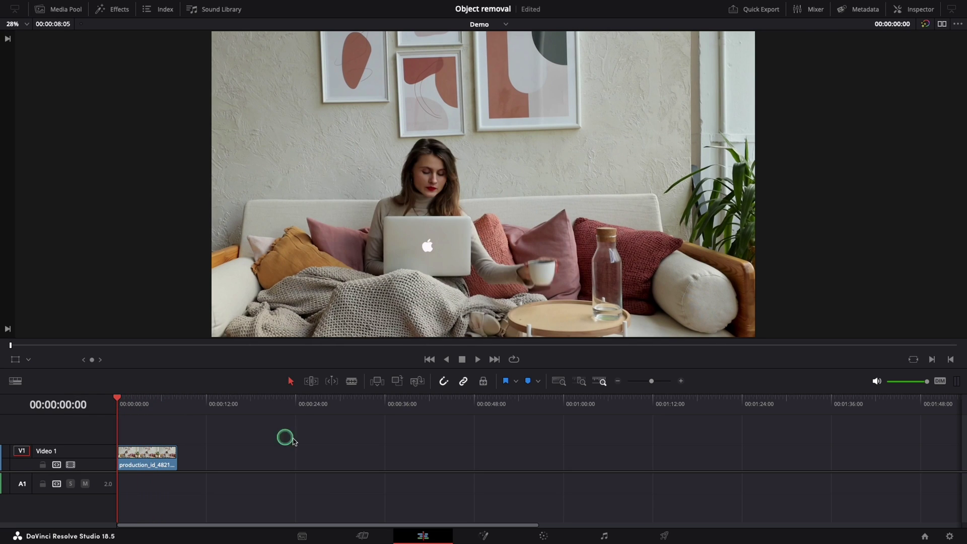
On the Color page, set the viewer zoom to Fit and show the Window palette's shape tools.
click(560, 537)
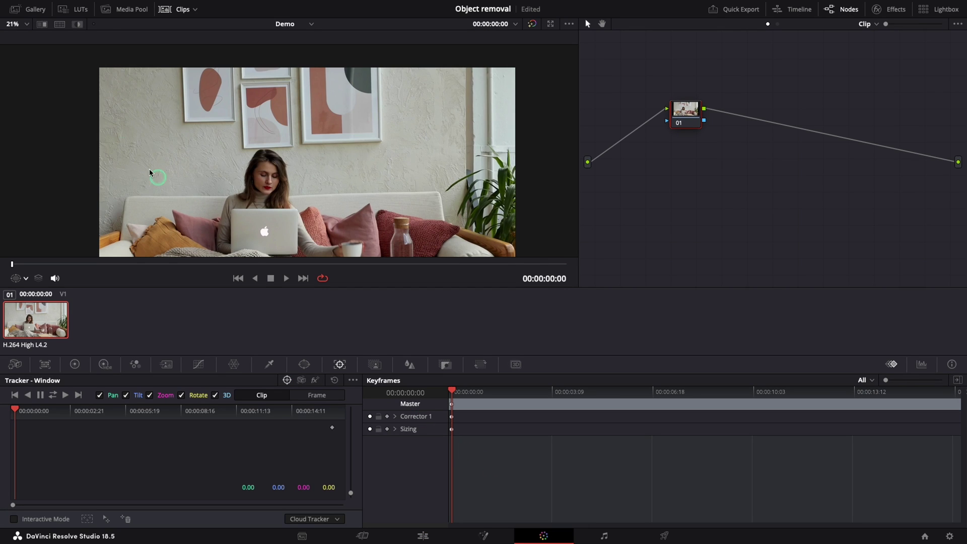
click(26, 23)
click(24, 39)
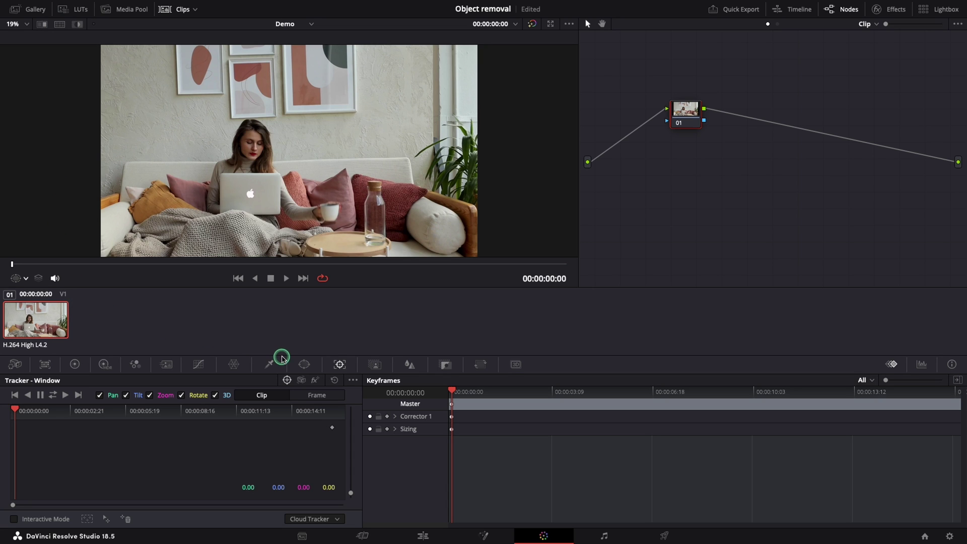
click(303, 366)
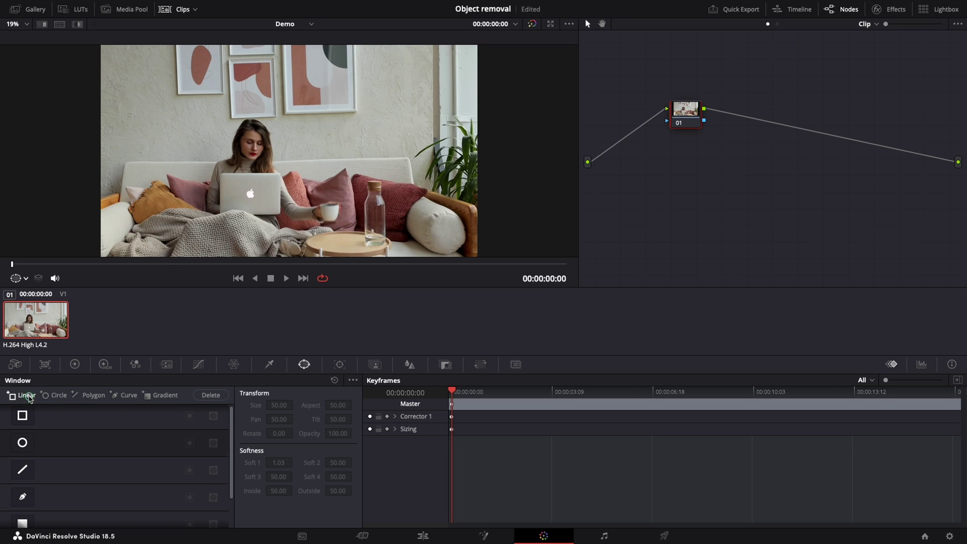
Add a Linear window and narrow and skew it toward the top-left painting.
click(28, 396)
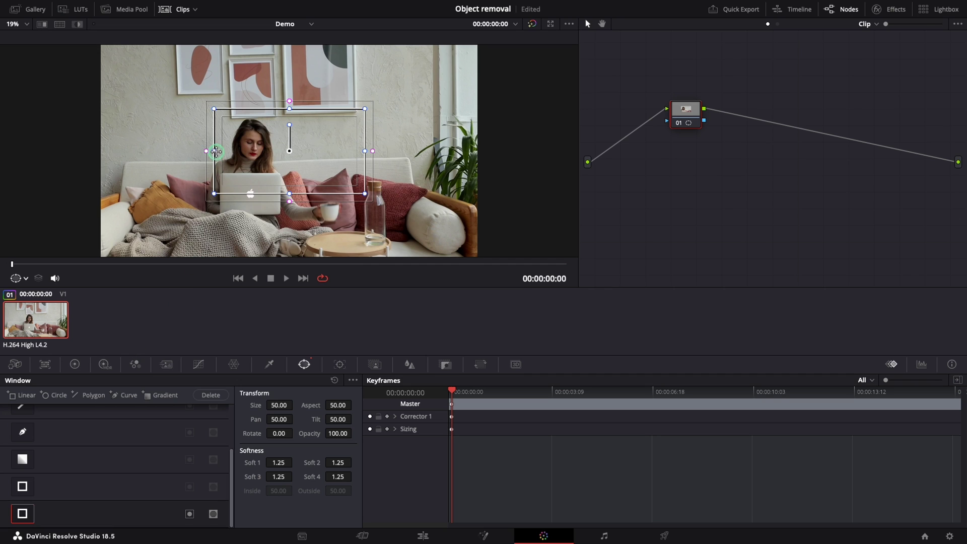
drag(213, 152, 189, 93)
scroll(234, 95, up, 3)
scroll(234, 94, up, 1)
drag(302, 71, 293, 84)
Reduce the window's edge softness, left edge 0.47, and pin its corners to the painting's frame.
drag(240, 63, 240, 65)
drag(310, 150, 308, 151)
drag(245, 229, 244, 227)
drag(189, 141, 171, 149)
drag(292, 83, 286, 99)
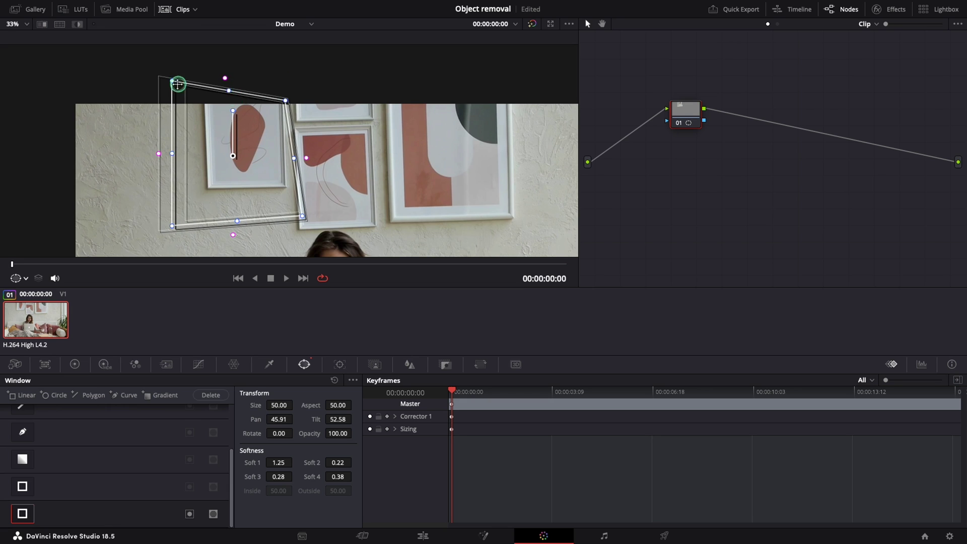
drag(173, 83, 173, 99)
drag(303, 216, 291, 203)
drag(283, 99, 288, 100)
drag(164, 166, 167, 165)
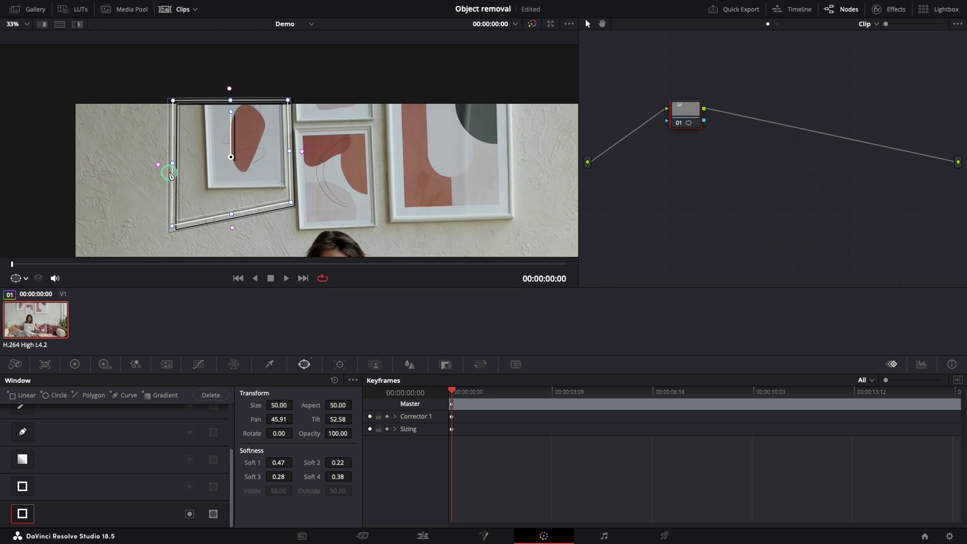
Track the painting window forward and reverse through the whole clip.
click(338, 365)
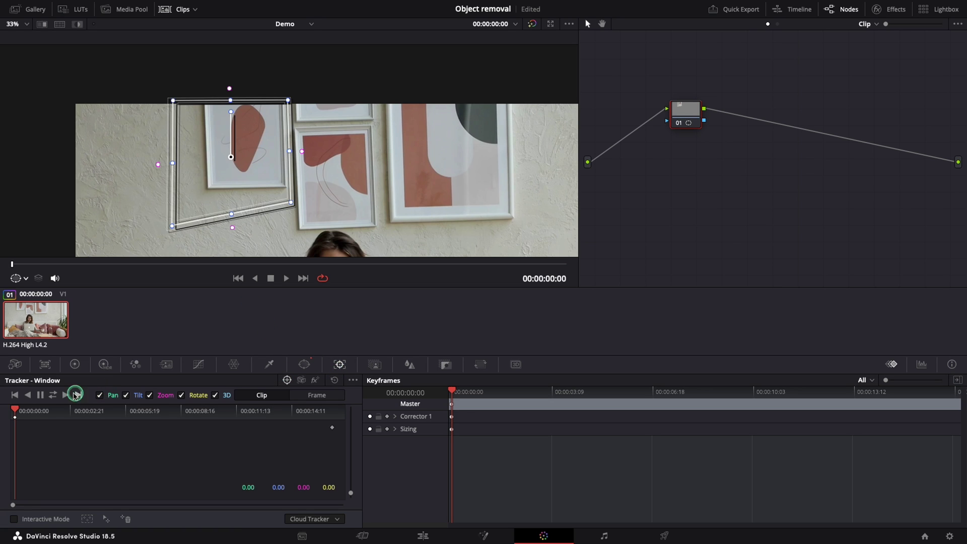
click(54, 398)
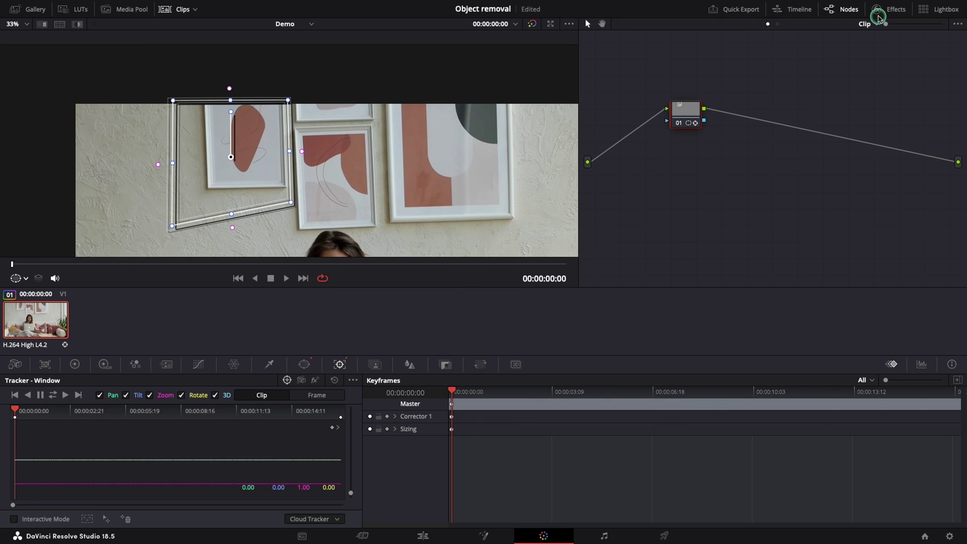
Apply Object Removal, found by searching 'remo', to node 01 and preview then hide its mask overlay.
click(892, 9)
click(835, 46)
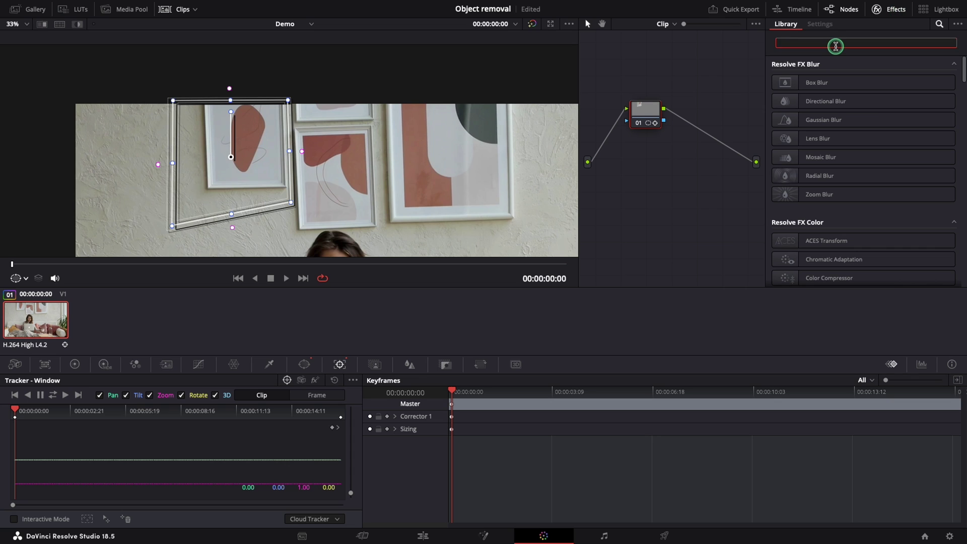
text(remo)
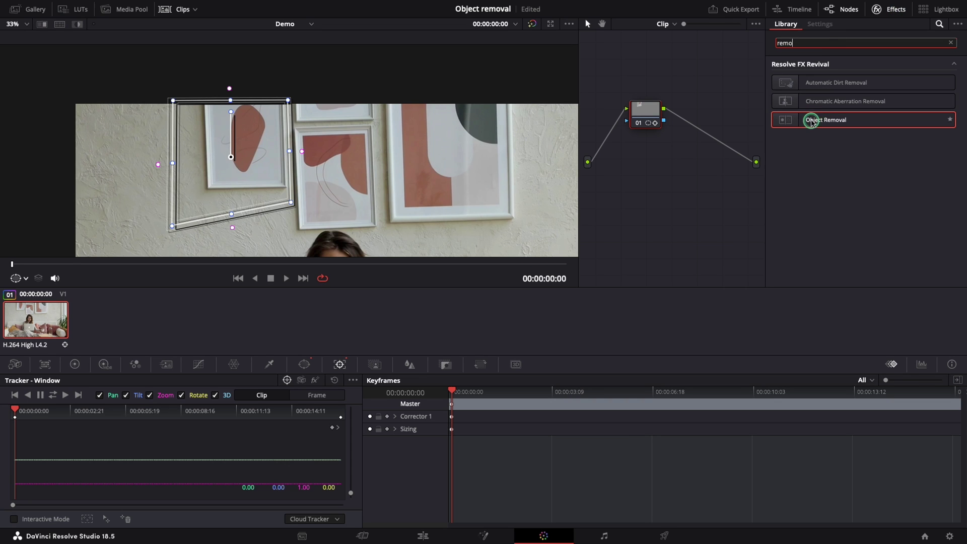
drag(865, 123, 642, 115)
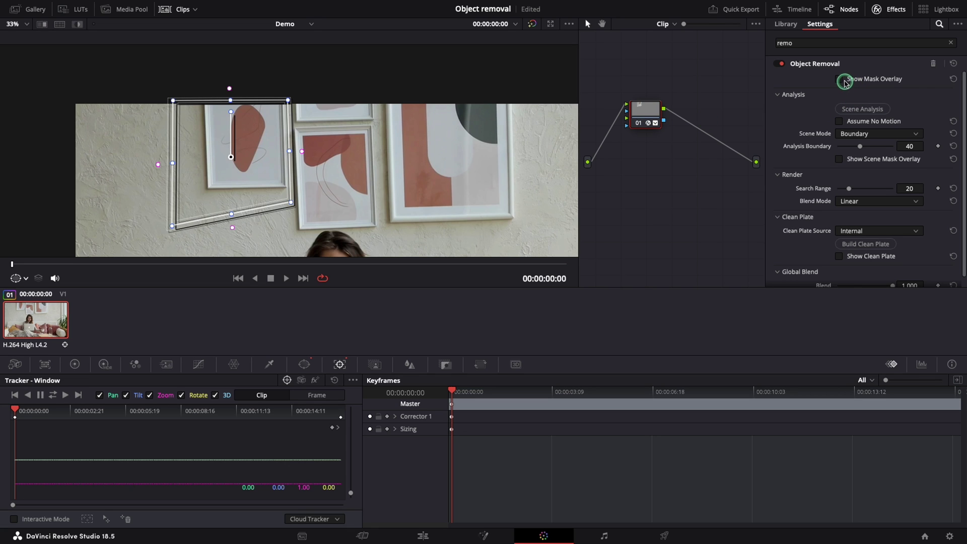
click(839, 80)
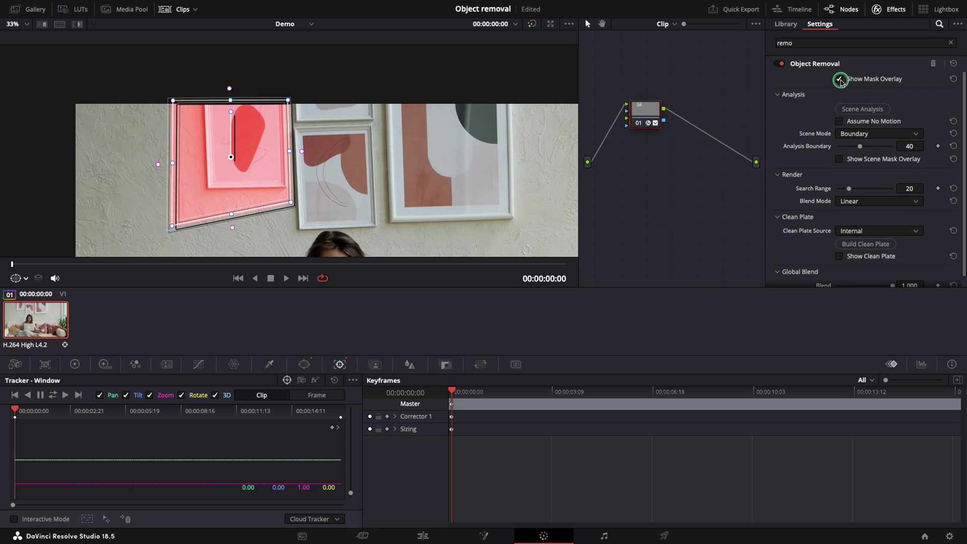
click(881, 81)
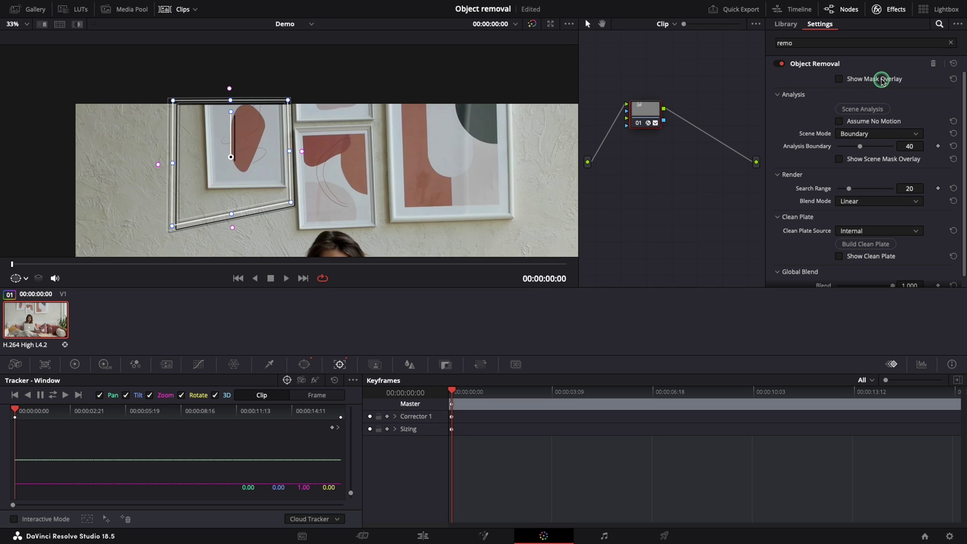
Run Scene Analysis, enable Assume No Motion, check the scene mask, and raise Search Range to 73.
click(878, 111)
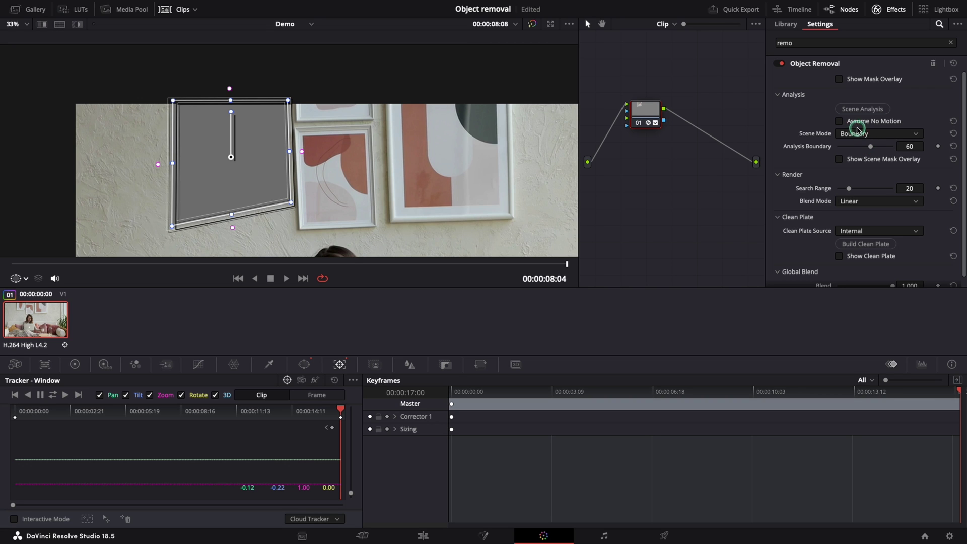
click(842, 121)
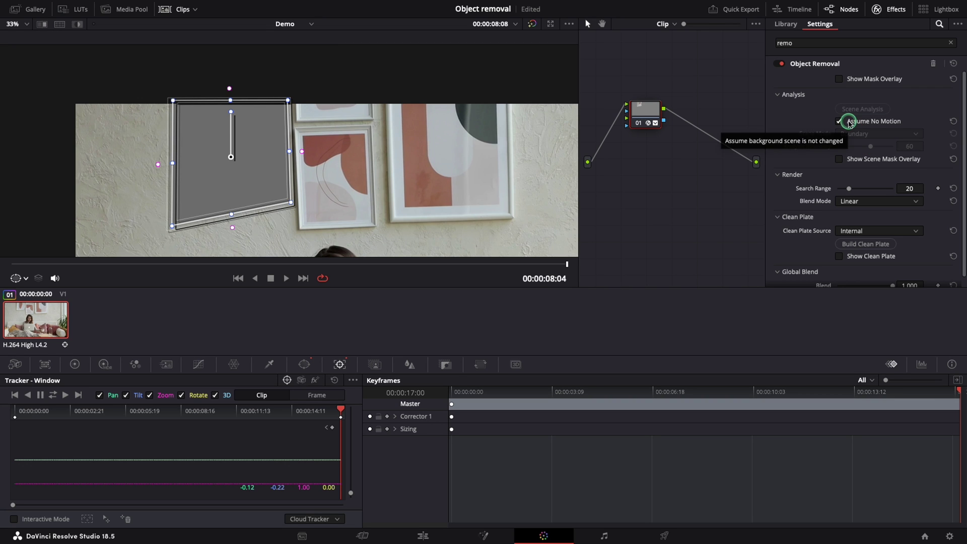
click(840, 160)
click(840, 160)
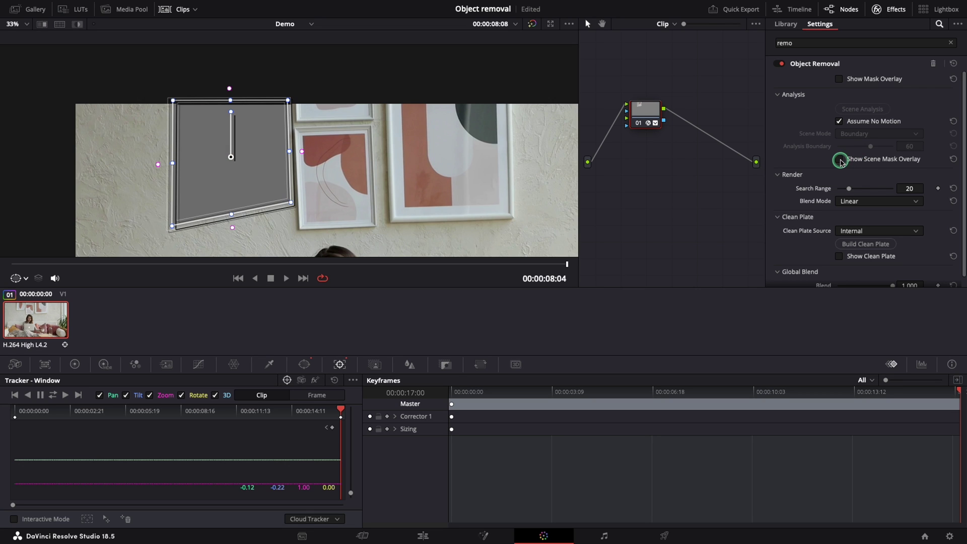
scroll(880, 168, down, 1)
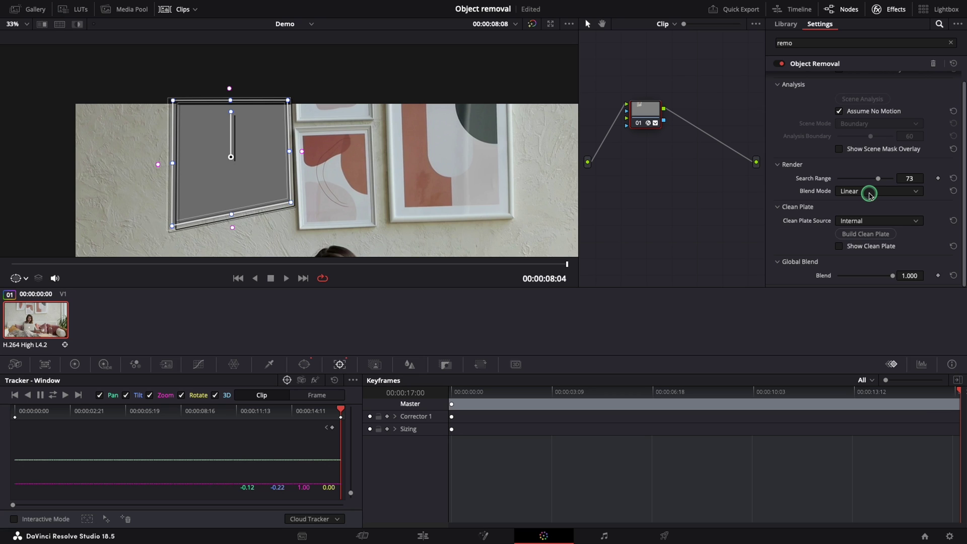
Set Adaptive Blend, Search Range 9 and an External clean plate source, then build the clean plate.
click(868, 194)
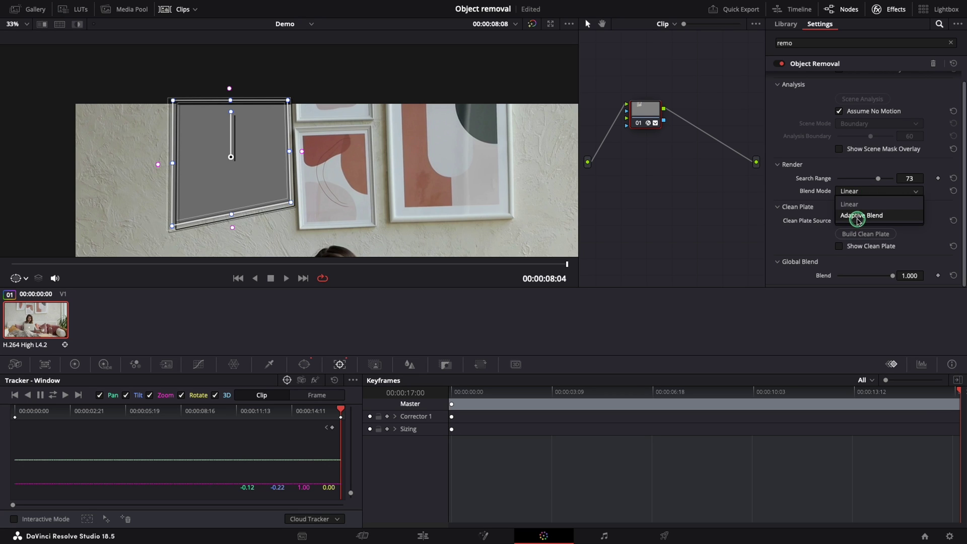
click(858, 215)
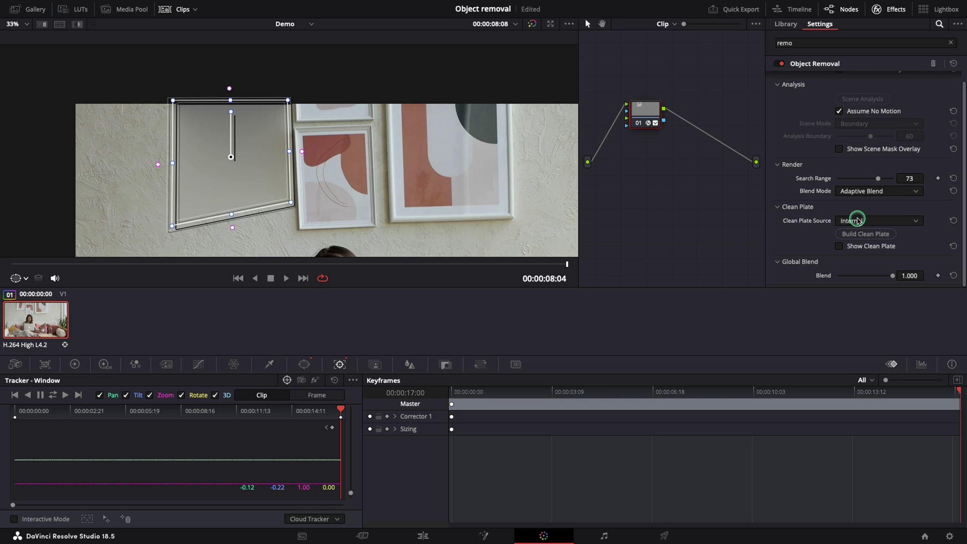
drag(877, 178, 877, 182)
click(861, 222)
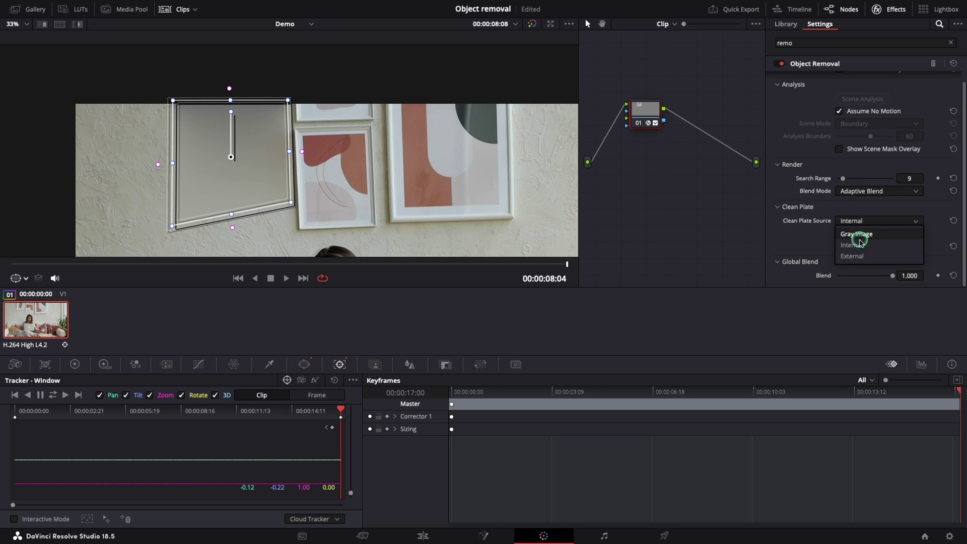
click(858, 257)
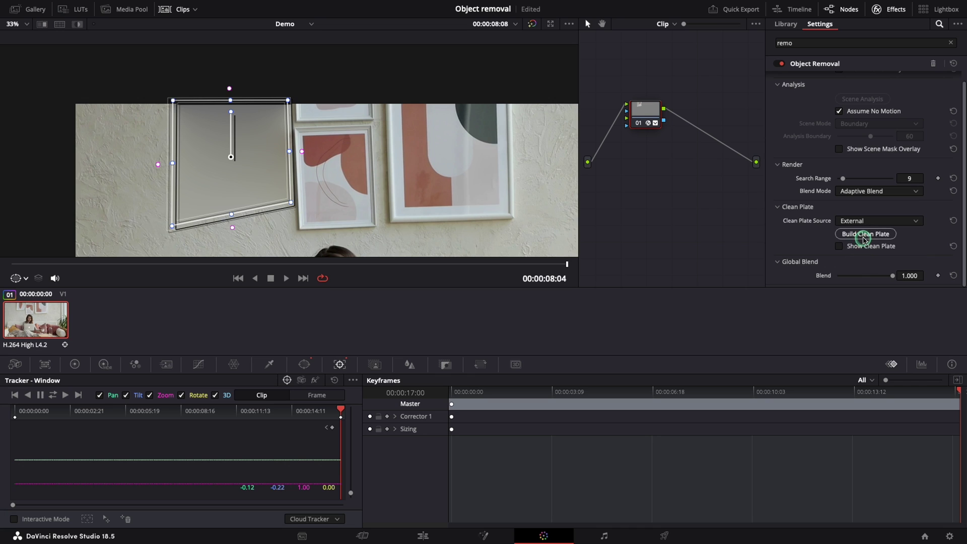
click(864, 235)
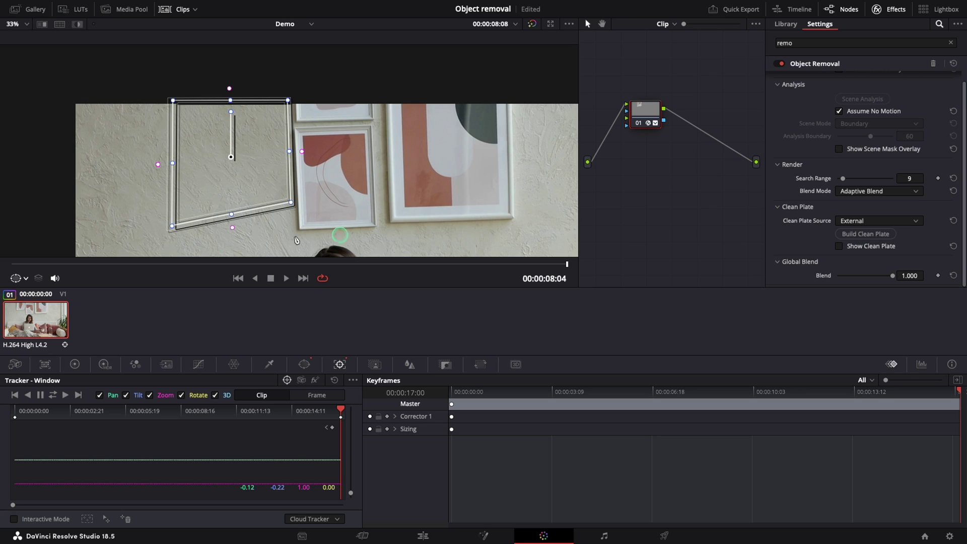
Turn the viewer overlay Off, compare with the scene mask overlay, and play back the result.
click(23, 279)
click(35, 294)
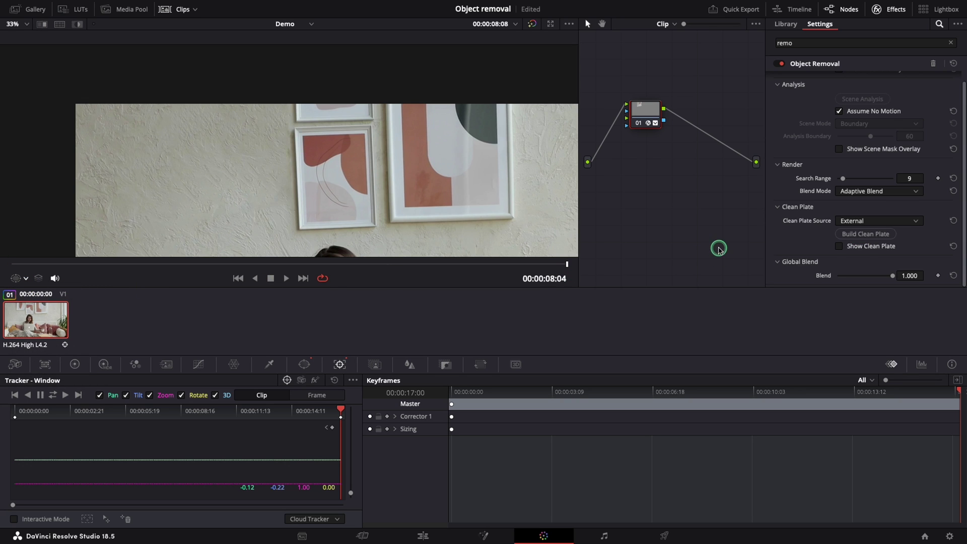
click(889, 150)
click(890, 152)
click(890, 153)
click(890, 153)
click(286, 279)
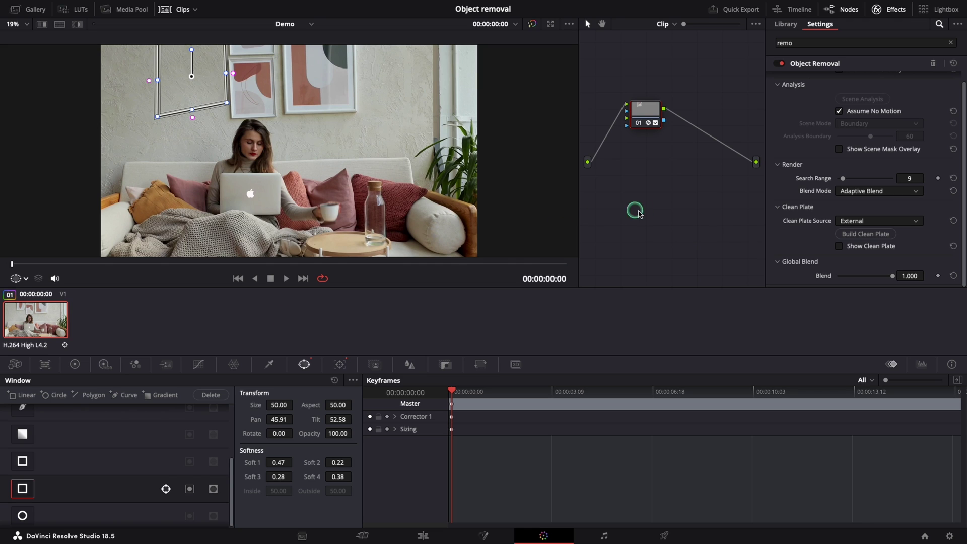
Add a new corrector node 02 connected after node 01.
right_click(646, 217)
mouse_move(671, 235)
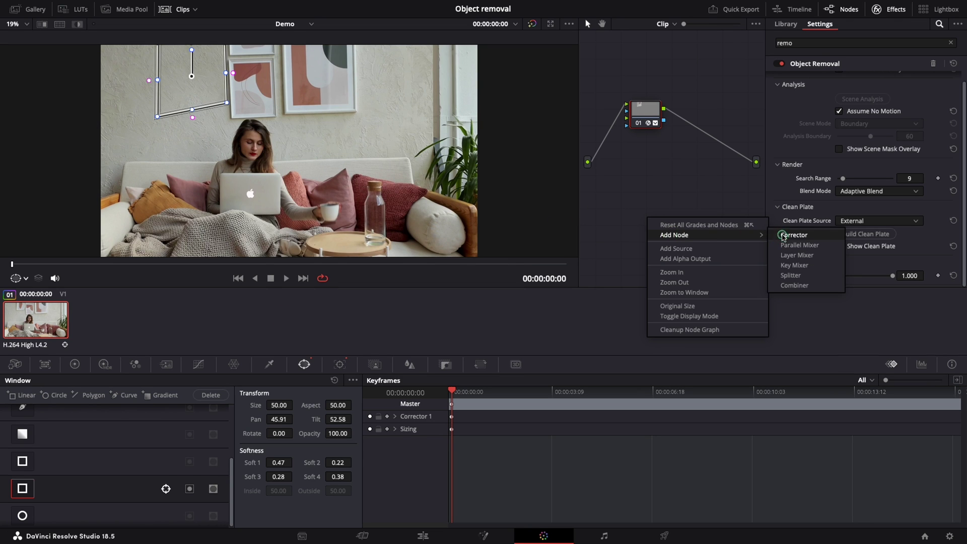
click(793, 235)
drag(657, 225, 717, 141)
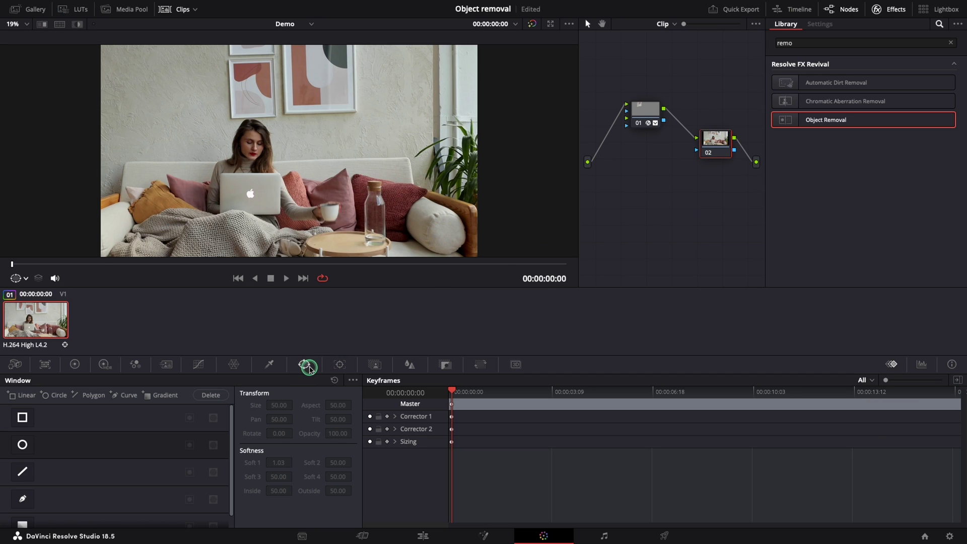
Add a Circle window with softness 0 and fit it tightly around the laptop logo.
click(52, 395)
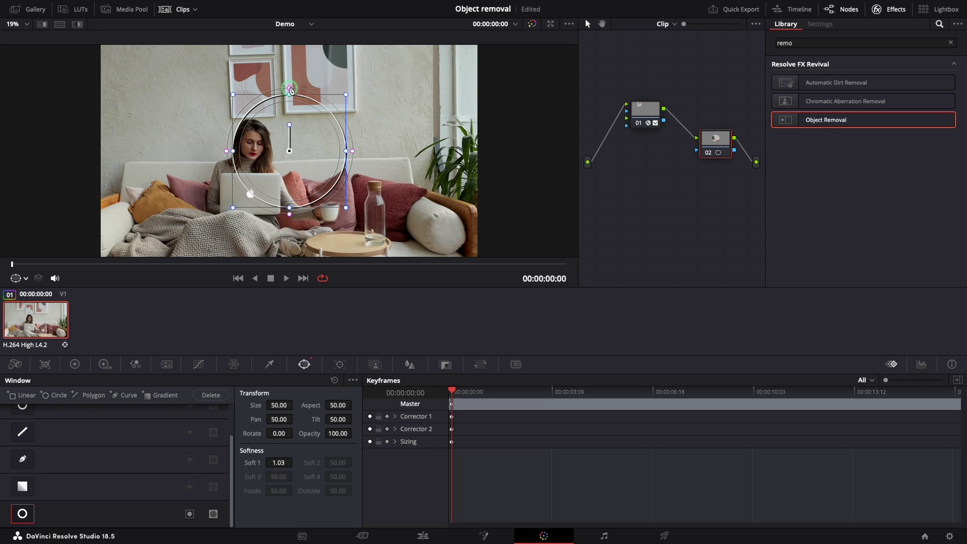
drag(291, 90, 251, 194)
scroll(244, 199, up, 6)
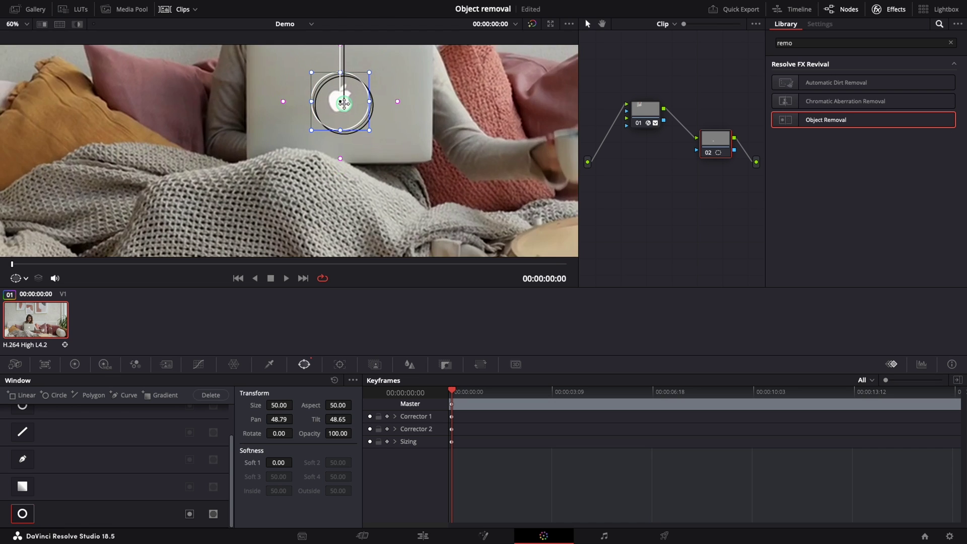
scroll(410, 218, up, 1)
drag(381, 132, 377, 138)
drag(377, 178, 338, 174)
Track the logo's circle window forward and reverse, and apply Object Removal to node 02.
click(339, 364)
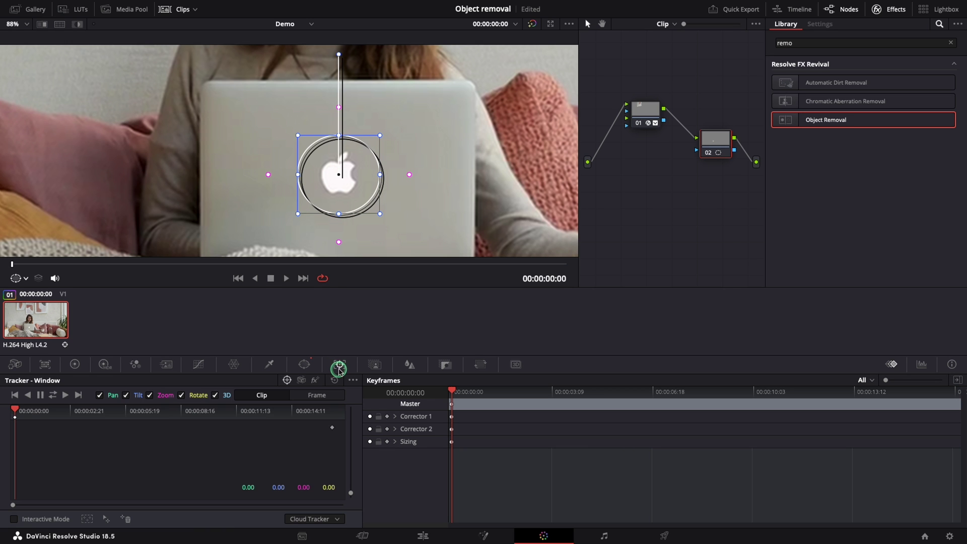
click(55, 396)
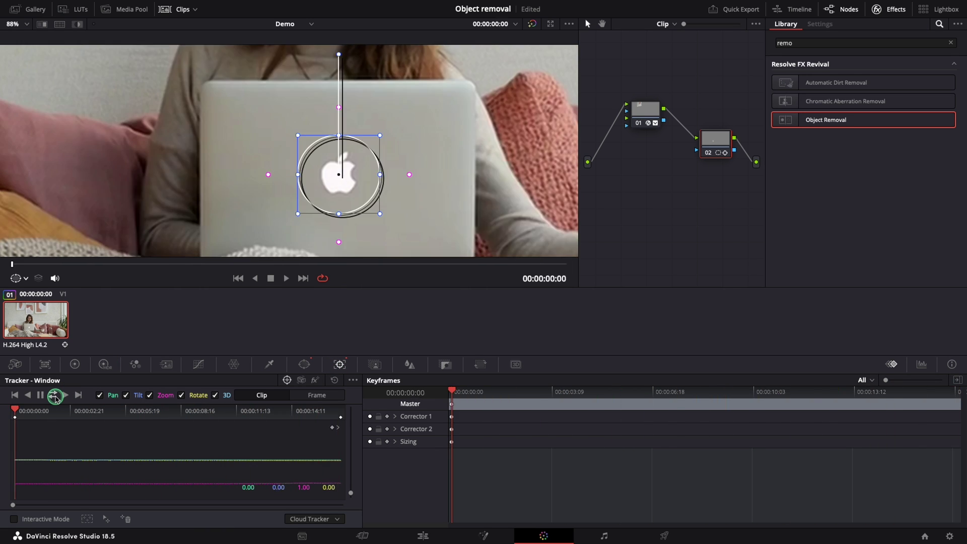
drag(831, 124, 721, 148)
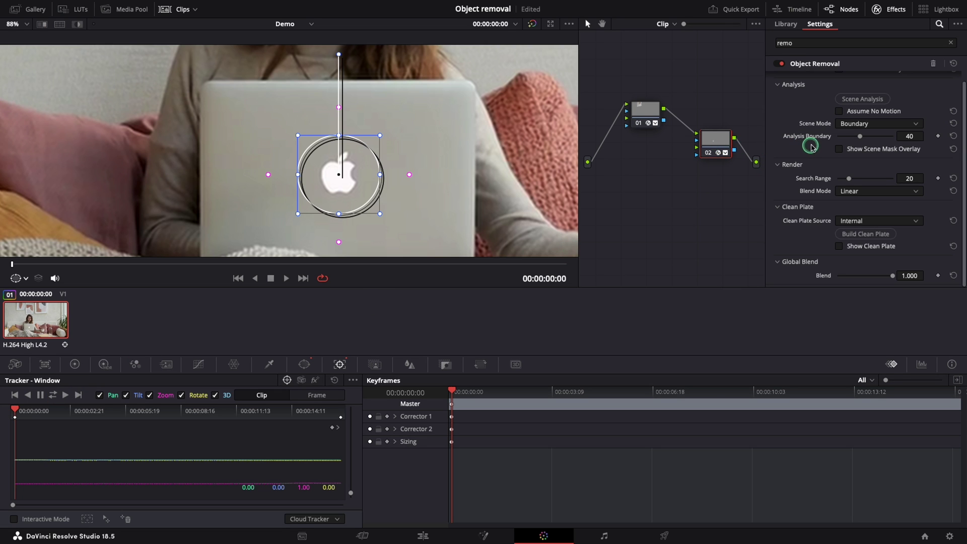
Run Scene Analysis on node 02, switch Blend Mode to Adaptive Blend, and turn viewer overlays Off.
click(858, 98)
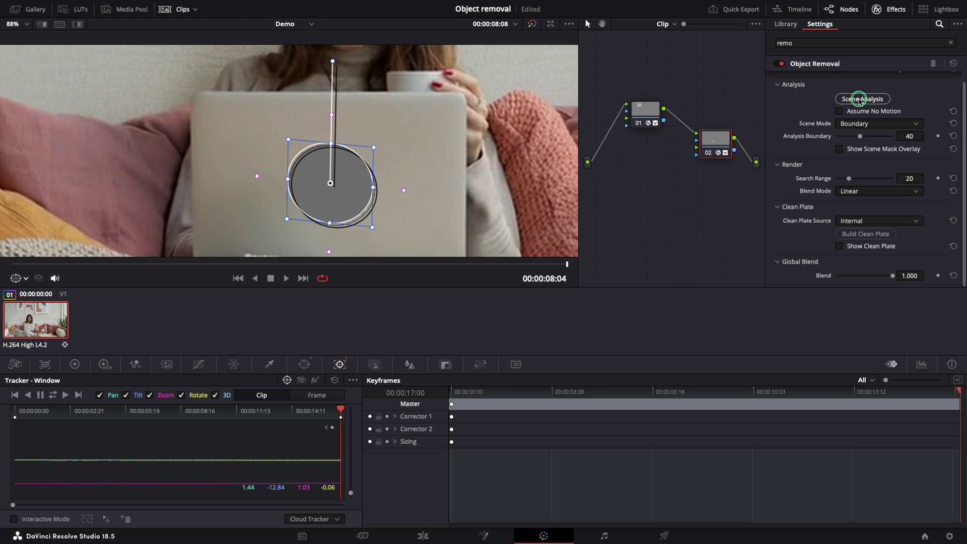
click(851, 194)
click(851, 216)
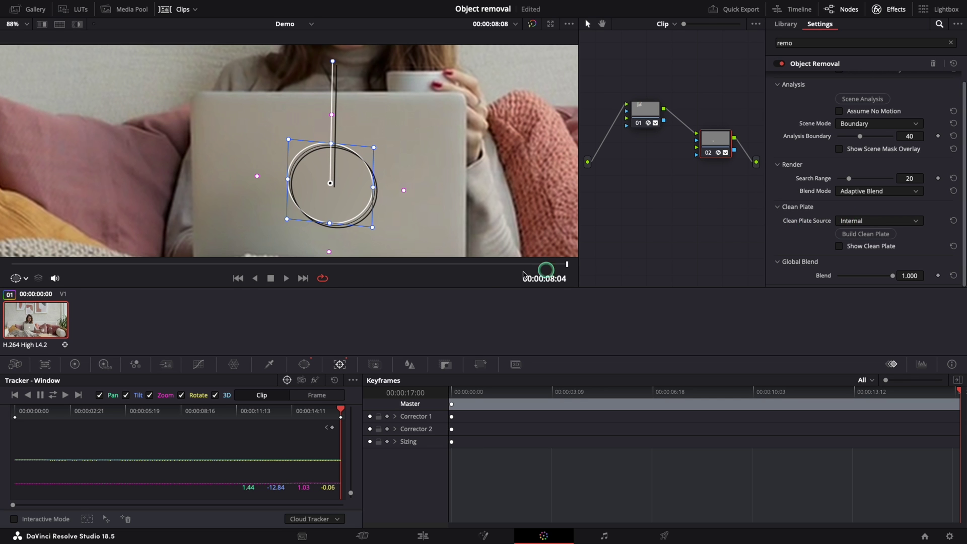
click(25, 281)
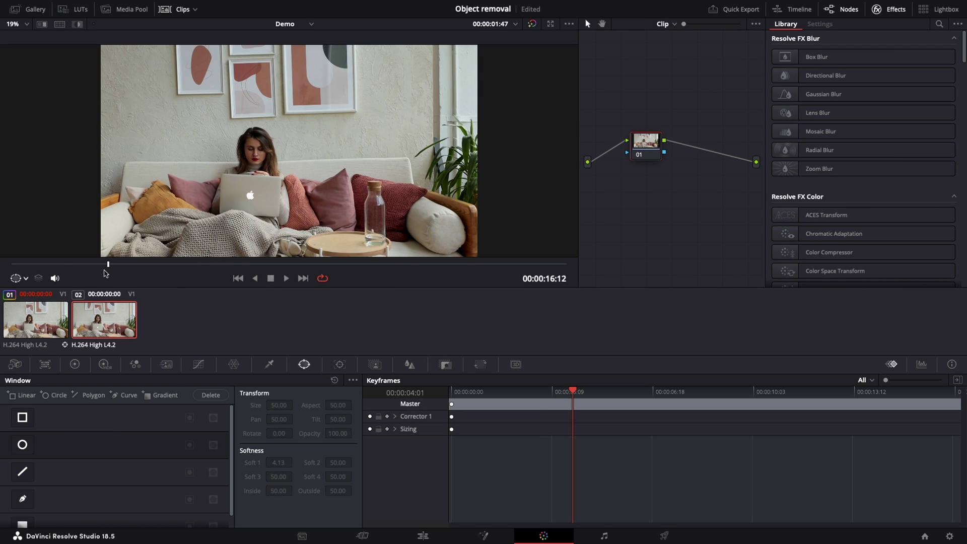
Cue clip 02 to about 00:00:20, where she raises her mug, and reposition node 01.
drag(107, 264, 416, 260)
drag(654, 148, 665, 139)
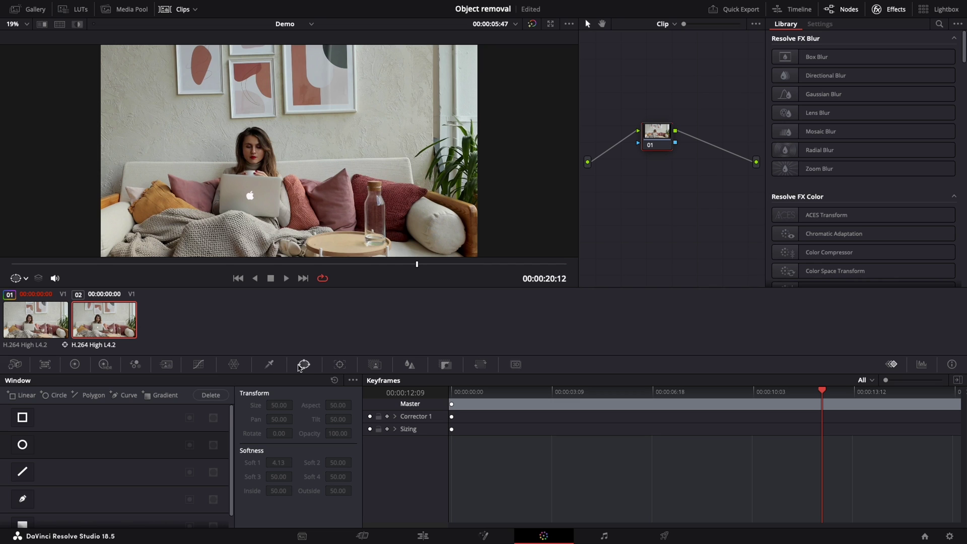
Outline the glass bottle on the side table with a closed curve window.
click(22, 499)
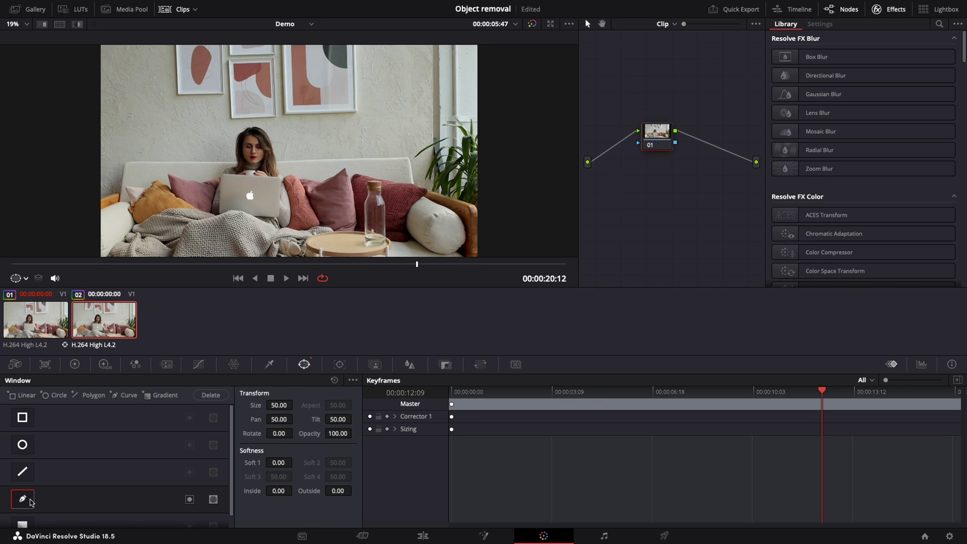
scroll(380, 233, up, 5)
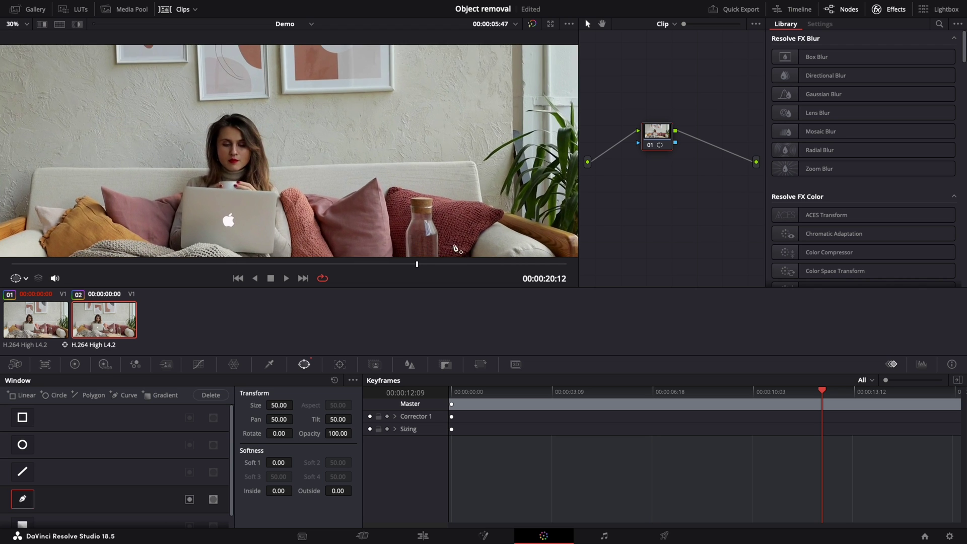
scroll(394, 142, up, 4)
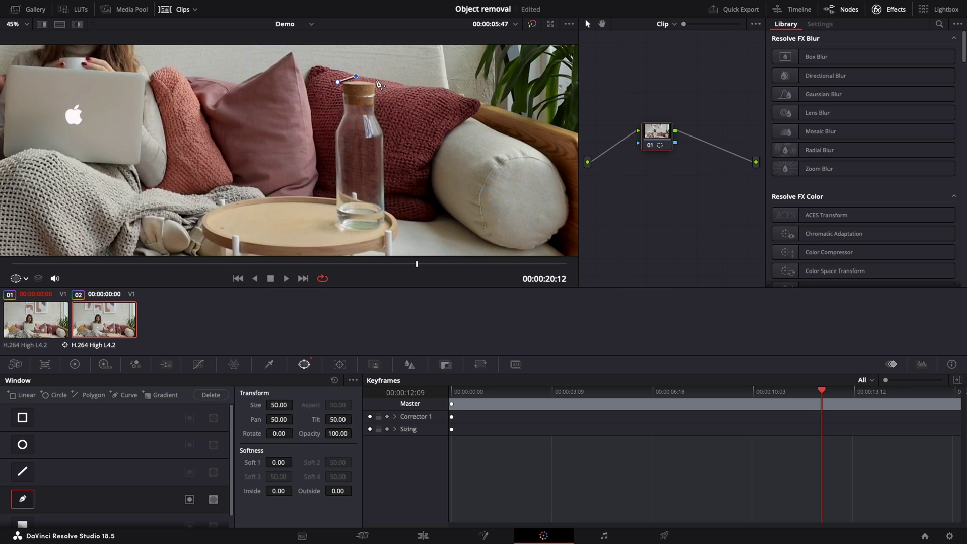
click(385, 132)
click(386, 201)
click(388, 222)
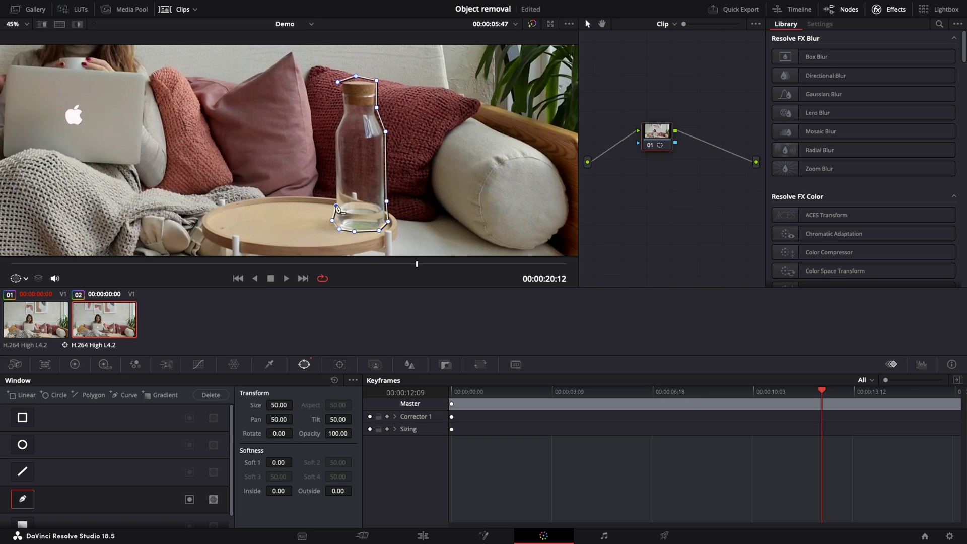
click(335, 159)
click(335, 134)
click(338, 82)
Track the bottle window through the clip and apply Object Removal to its node.
click(339, 364)
click(53, 394)
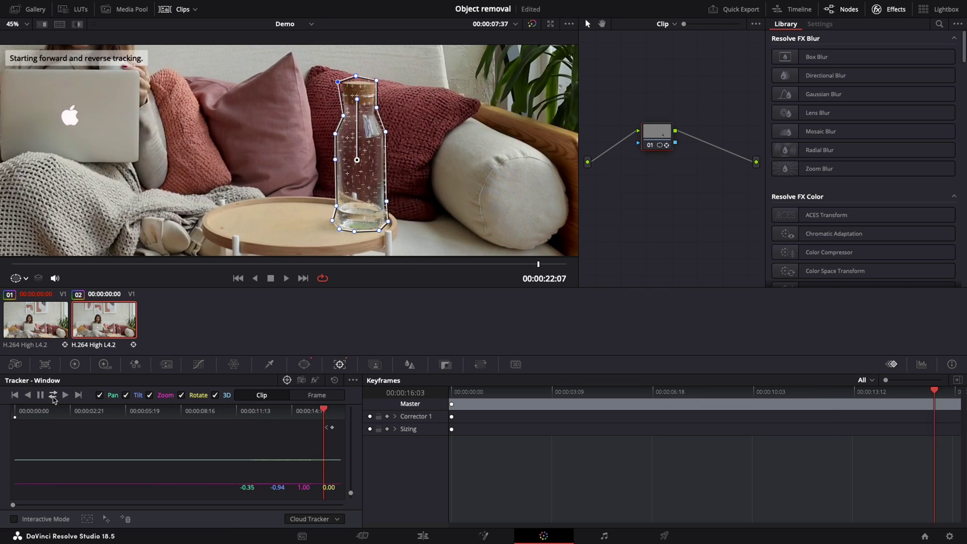
click(939, 24)
text(obje)
drag(825, 82, 657, 129)
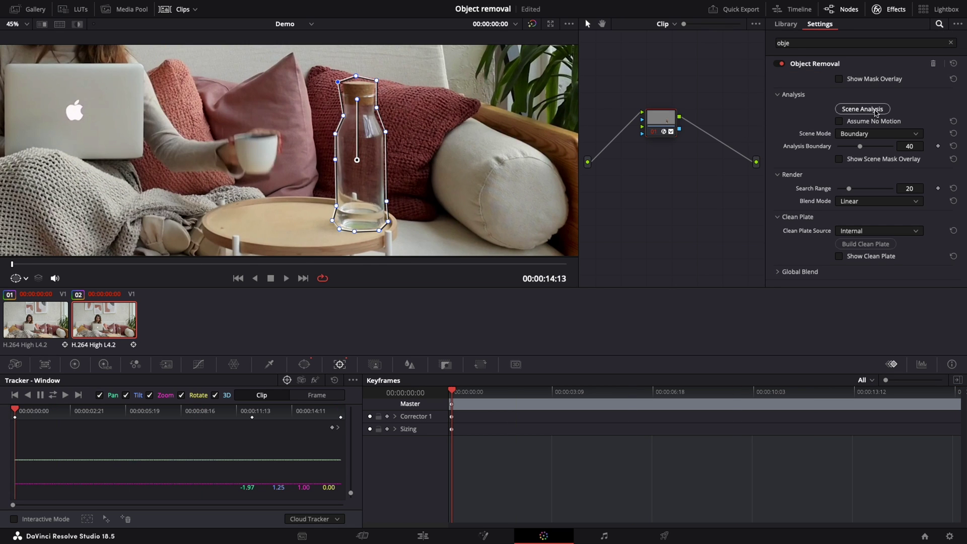
Run Scene Analysis, enable Assume No Motion, and set blending to Adaptive Blend.
click(872, 81)
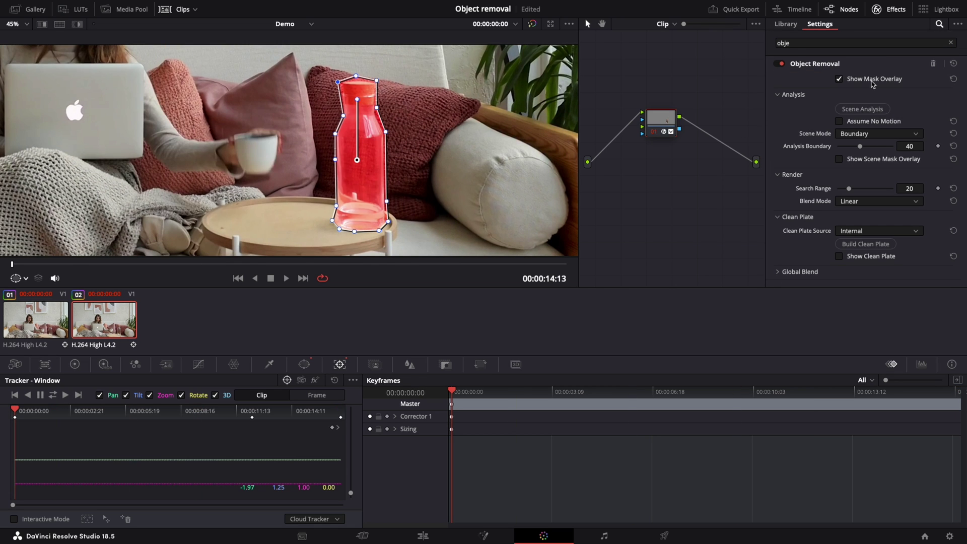
click(872, 81)
click(861, 109)
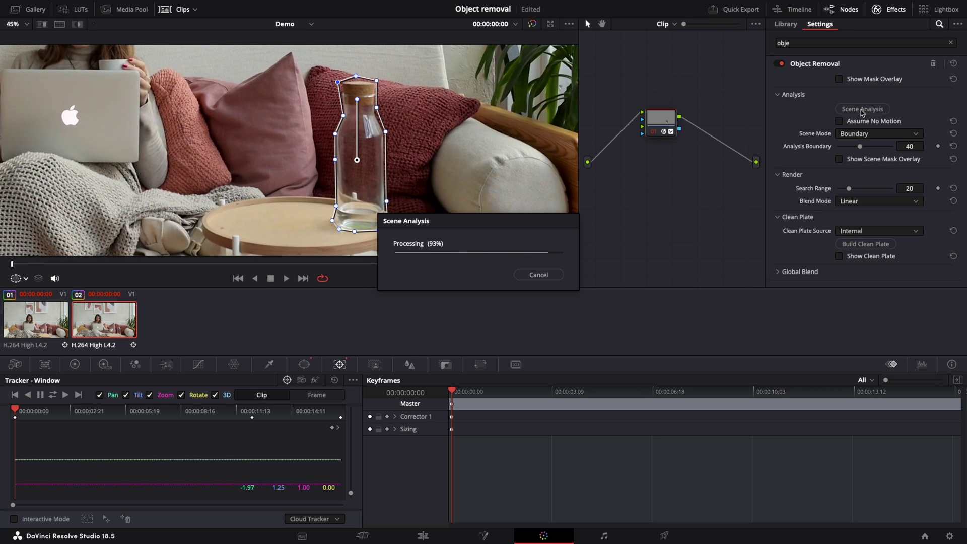
click(863, 121)
click(885, 160)
click(885, 160)
click(878, 200)
click(866, 212)
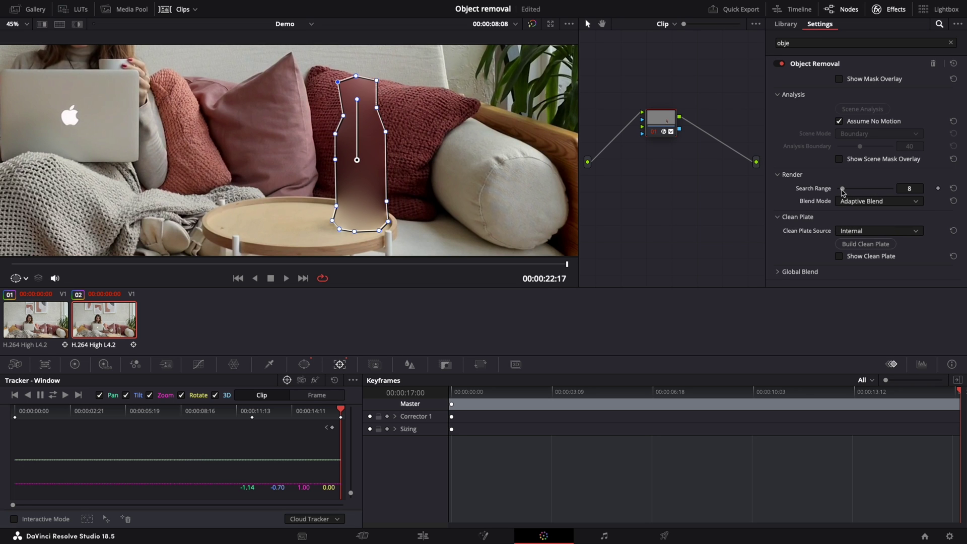
Build a clean plate for the bottle area and inspect the masked region.
click(882, 246)
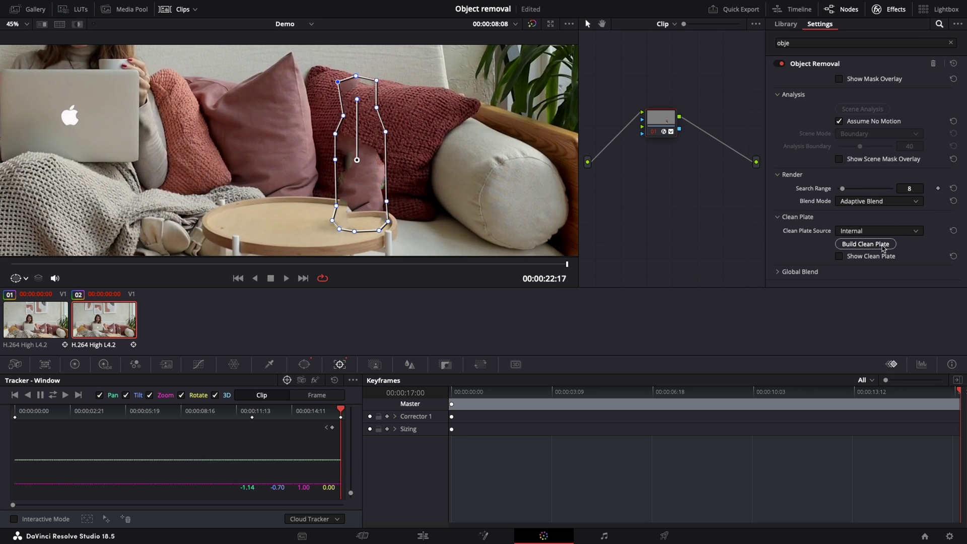
scroll(415, 149, down, 5)
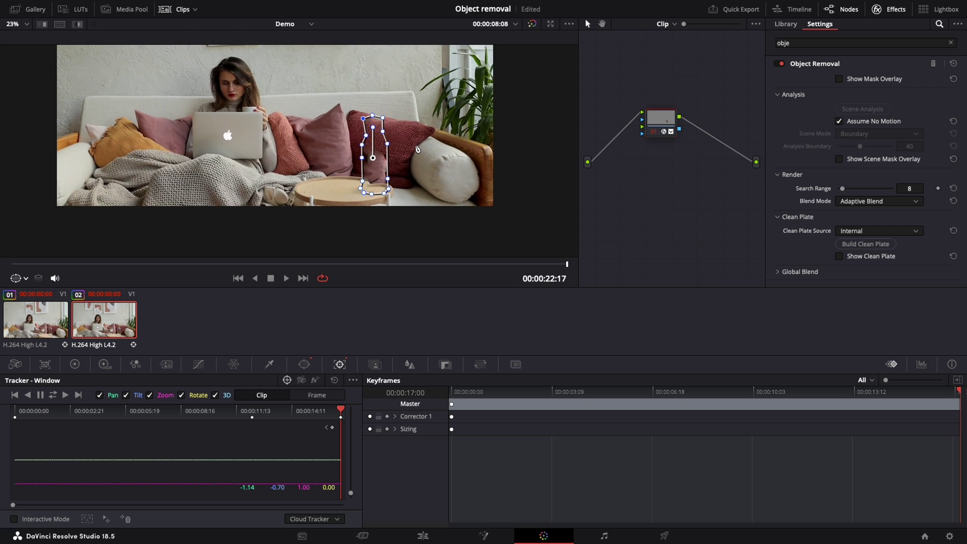
scroll(415, 149, up, 5)
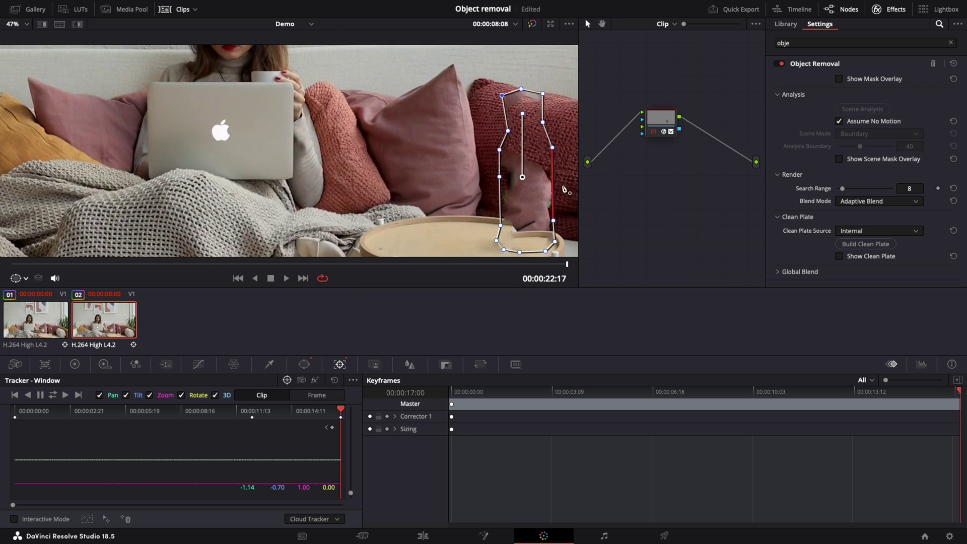
drag(579, 188, 451, 162)
scroll(450, 162, up, 1)
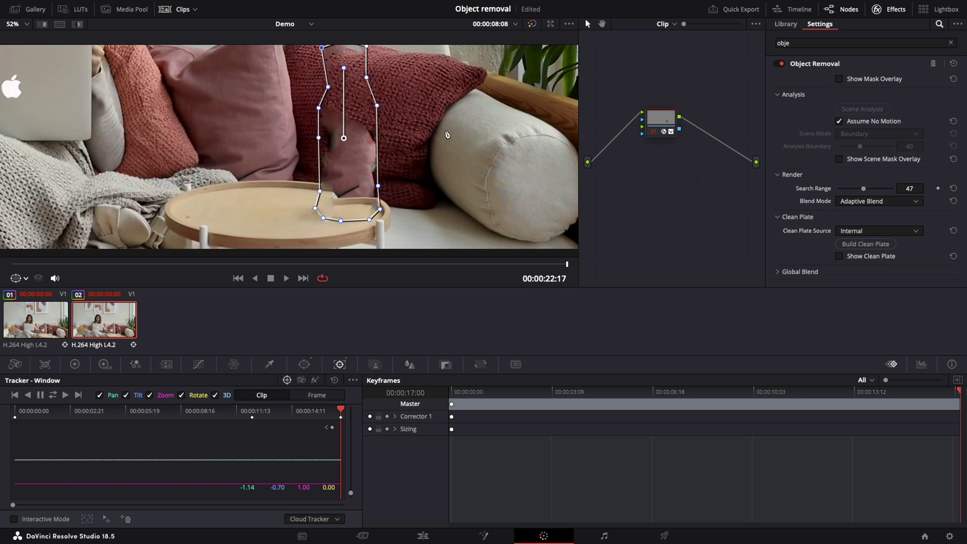
drag(429, 126, 416, 141)
scroll(415, 141, down, 1)
Set Clean Plate Source to External with Search Range 2 and rebuild the clean plate.
click(878, 231)
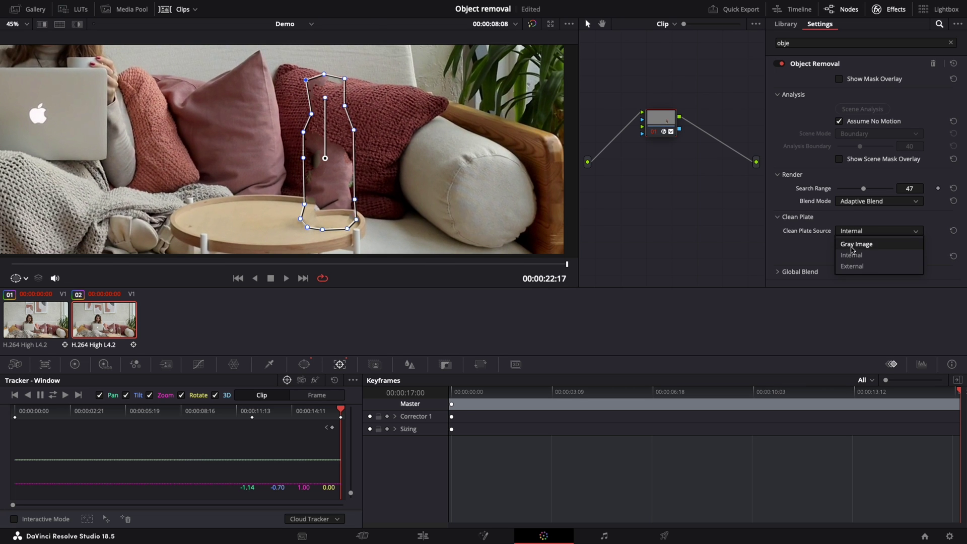
click(874, 238)
click(878, 233)
click(870, 267)
click(868, 245)
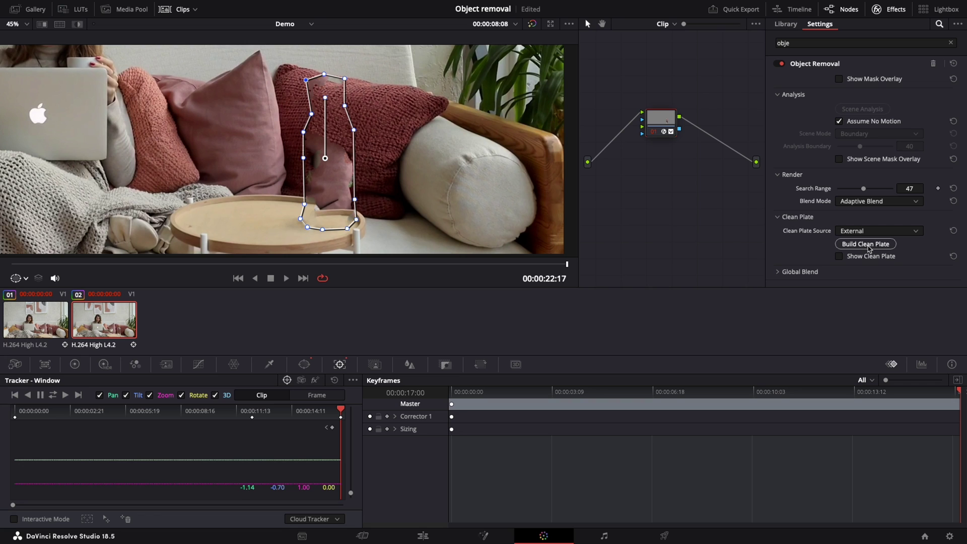
click(886, 188)
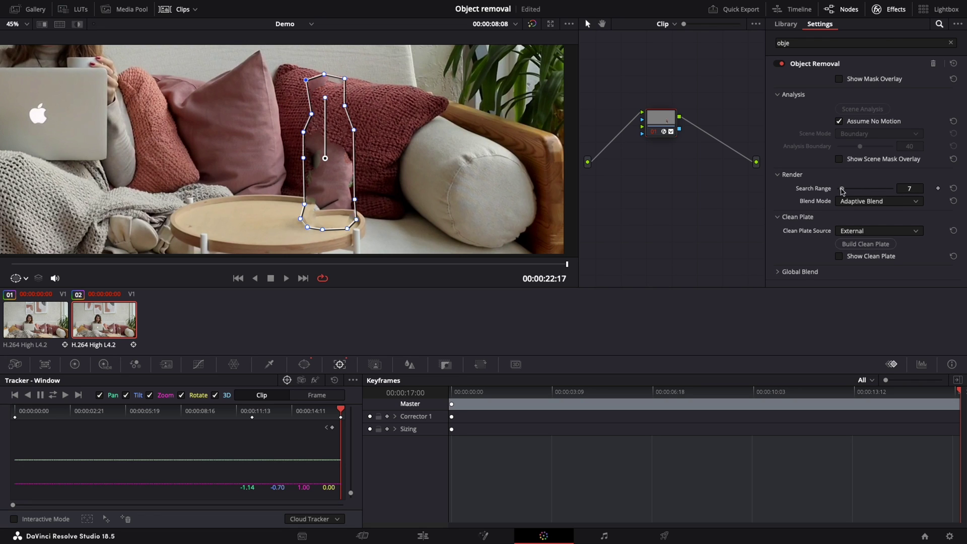
drag(840, 188, 837, 189)
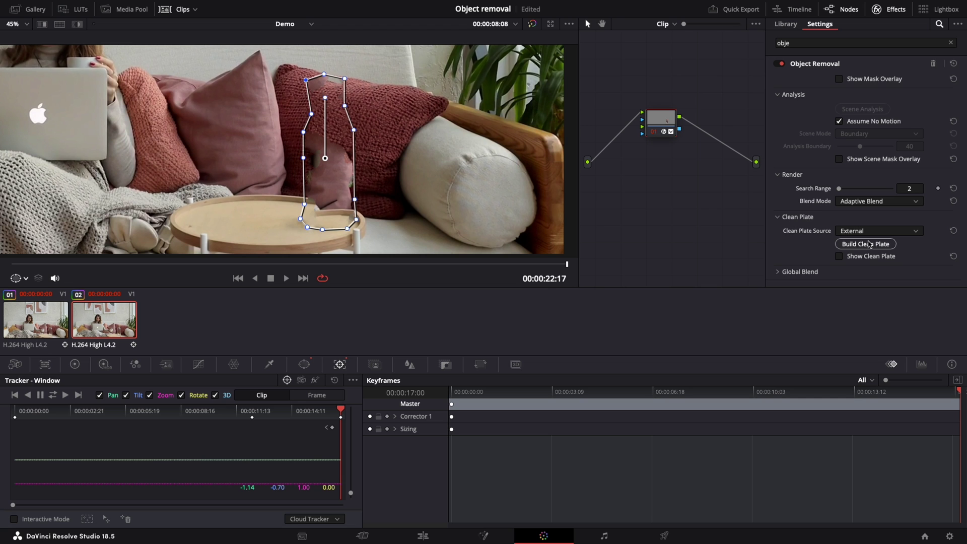
click(869, 244)
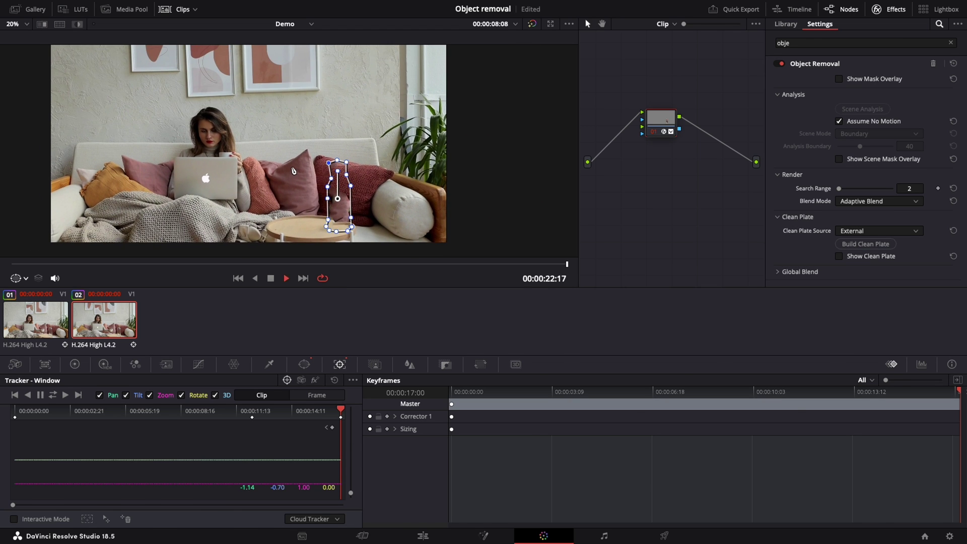